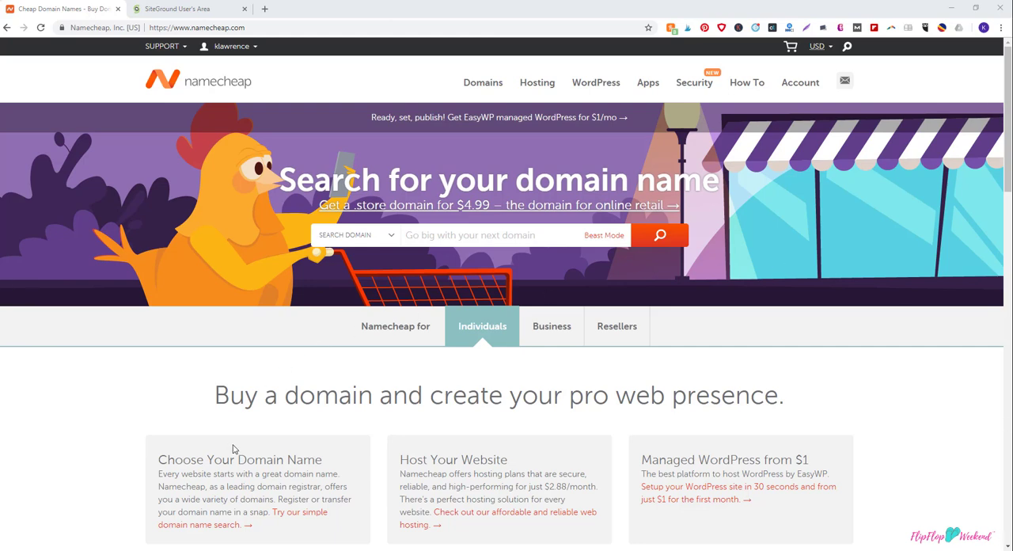
# Step: Open the account's domain details for balancingmountains.com and choose Custom DNS as its nameserver type
pyautogui.moveTo(485, 92)
pyautogui.click(813, 87)
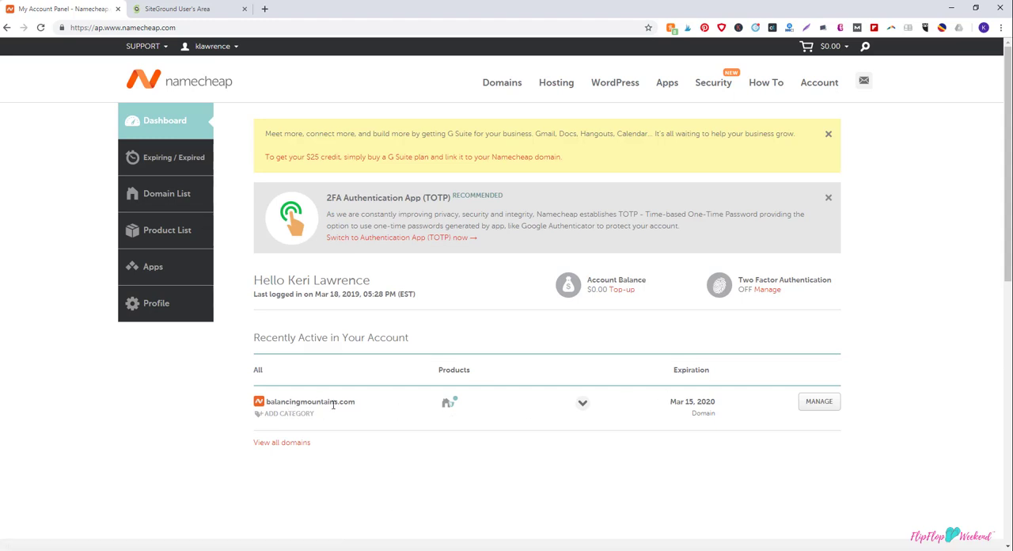
pyautogui.click(813, 411)
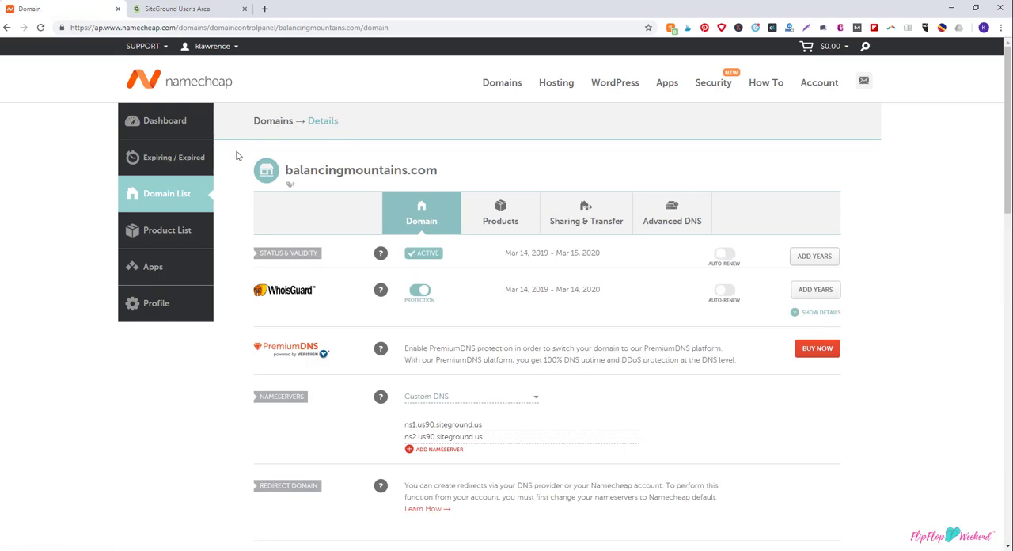
pyautogui.click(468, 401)
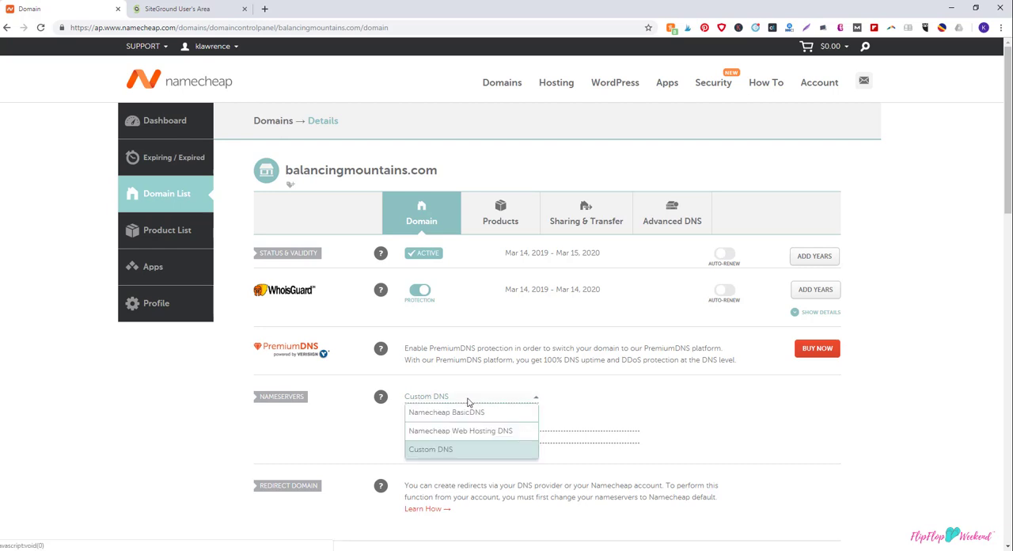
pyautogui.click(461, 451)
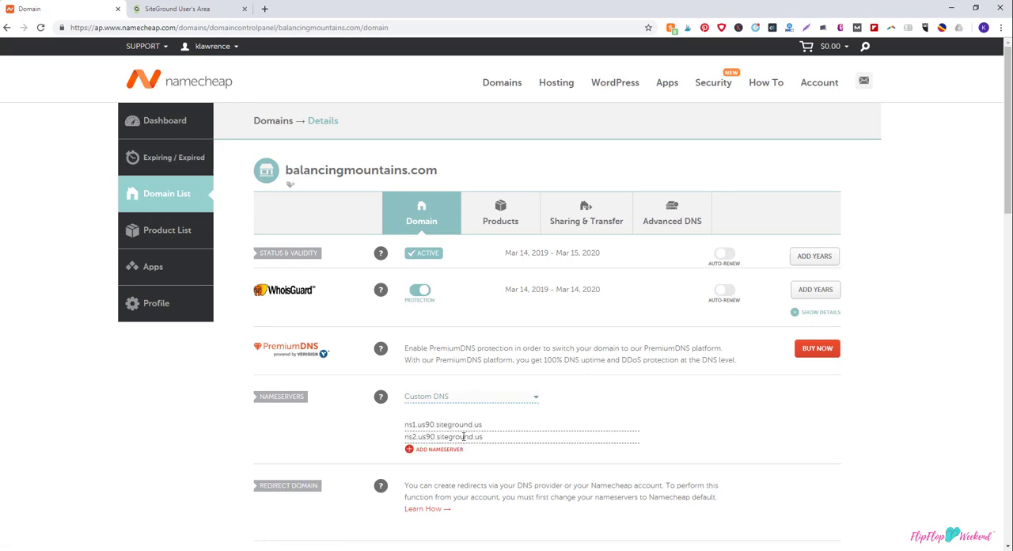
# Step: Switch to SiteGround and open the cPanel of the flipflopweekend.com hosting account
pyautogui.click(219, 6)
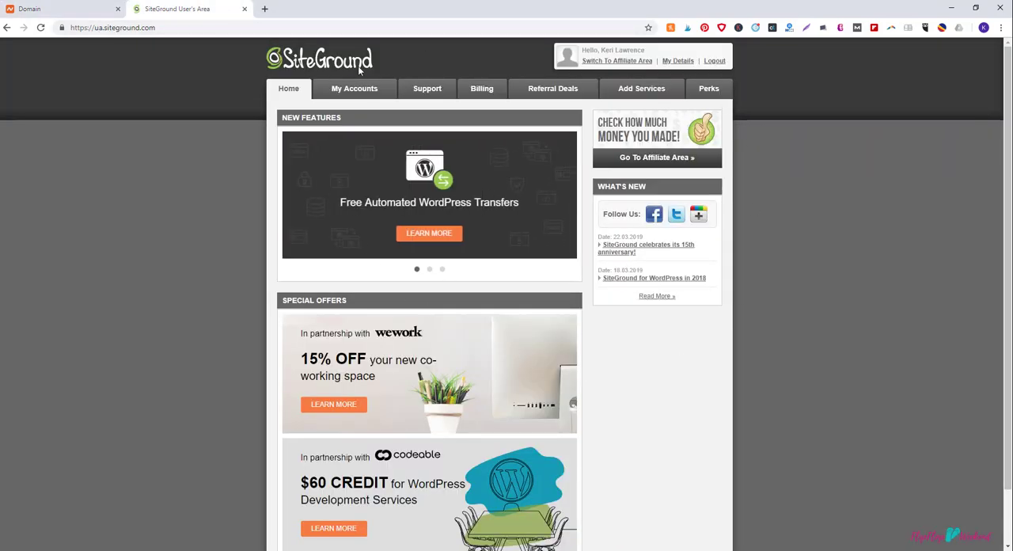
pyautogui.click(354, 92)
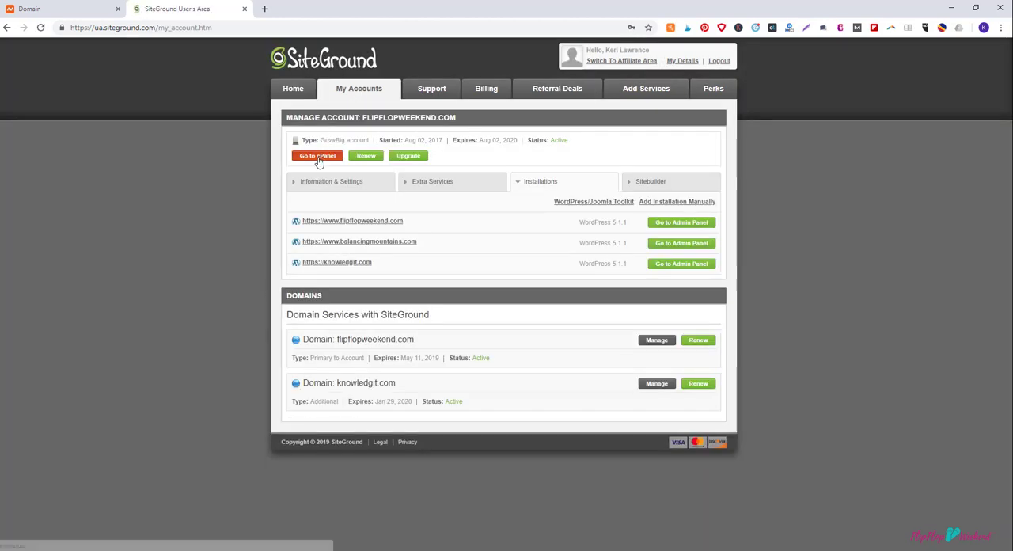
pyautogui.click(317, 158)
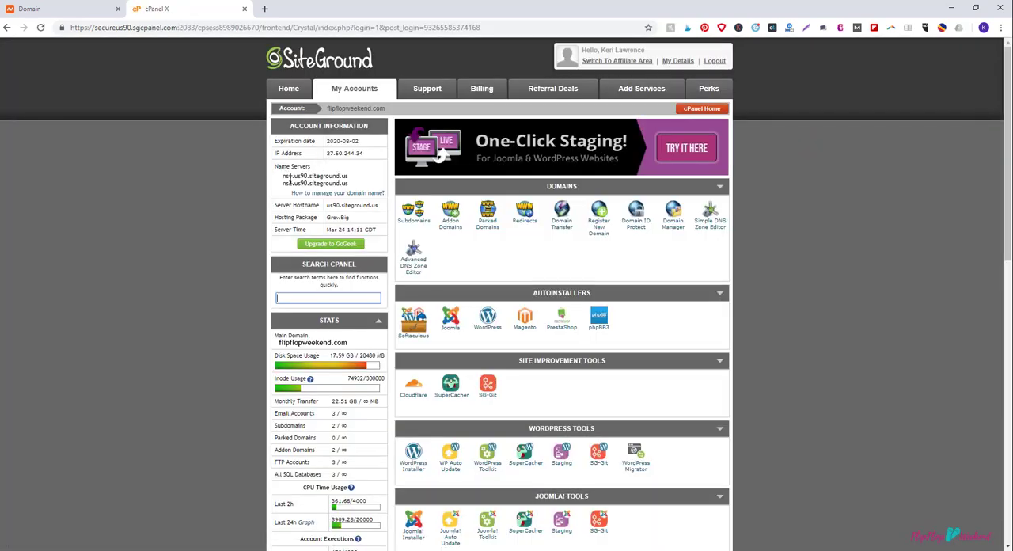
# Step: Copy the first name server, ns1.us90.siteground.us, and return to the first nameserver entry in Namecheap
pyautogui.moveTo(282, 176); pyautogui.dragTo(346, 175)
pyautogui.rightClick(346, 175)
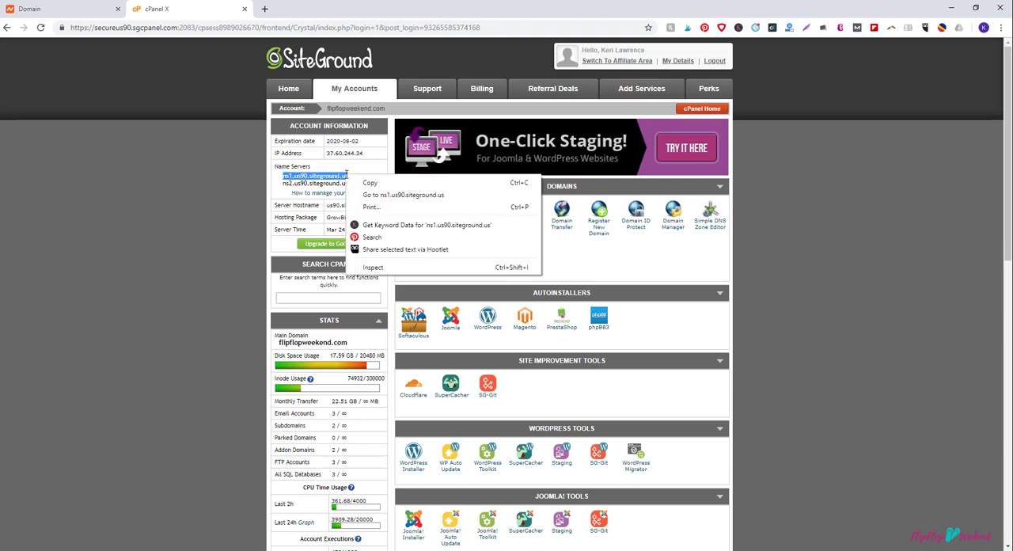
pyautogui.click(353, 182)
pyautogui.hotkey('ctrl', 'shift', 'Tab')
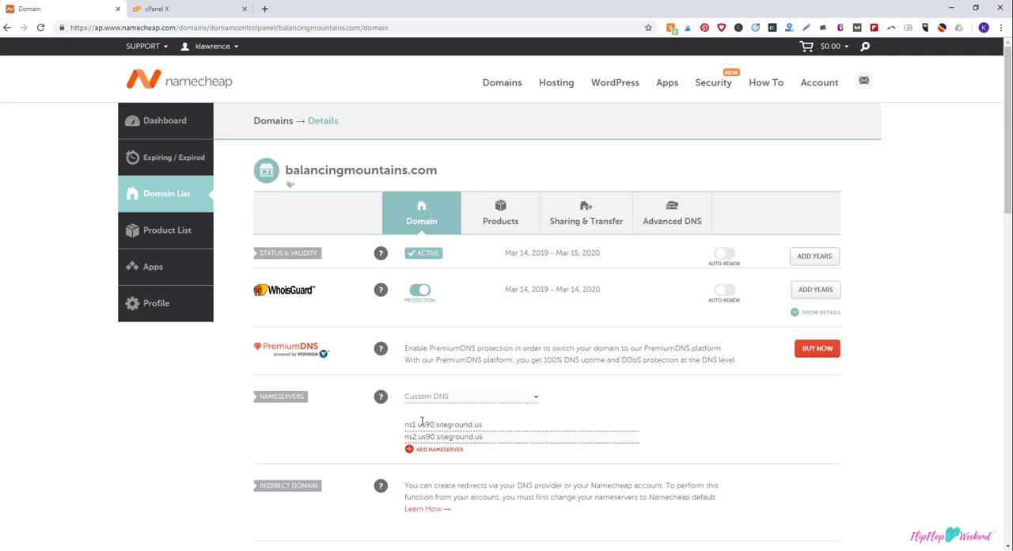
pyautogui.click(424, 422)
# Step: Select the second name server, ns2.us90.siteground.us, in SiteGround's cPanel and return to the Namecheap nameserver settings
pyautogui.click(212, 9)
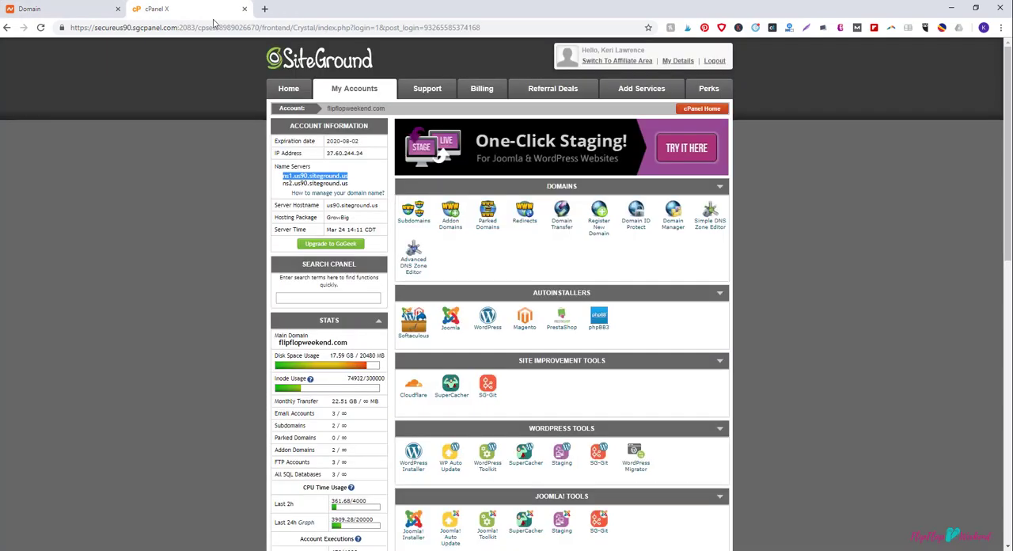
pyautogui.tripleClick(298, 183)
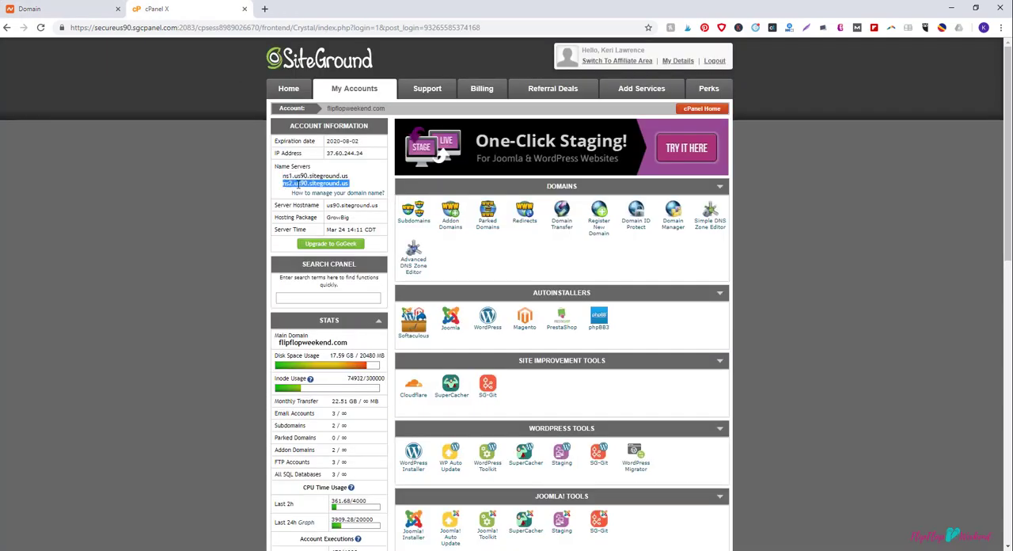
pyautogui.click(83, 9)
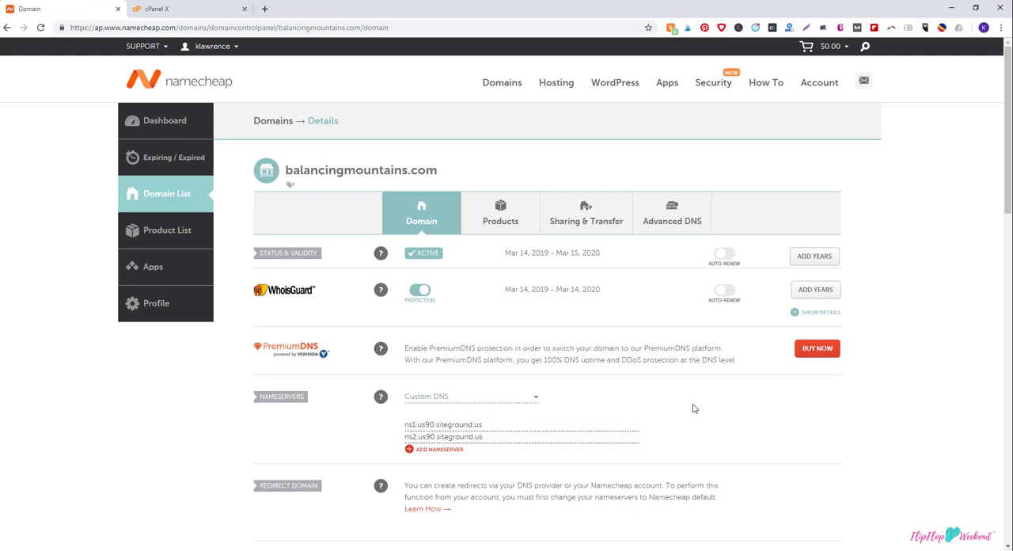
pyautogui.scroll(-2, 692, 408)
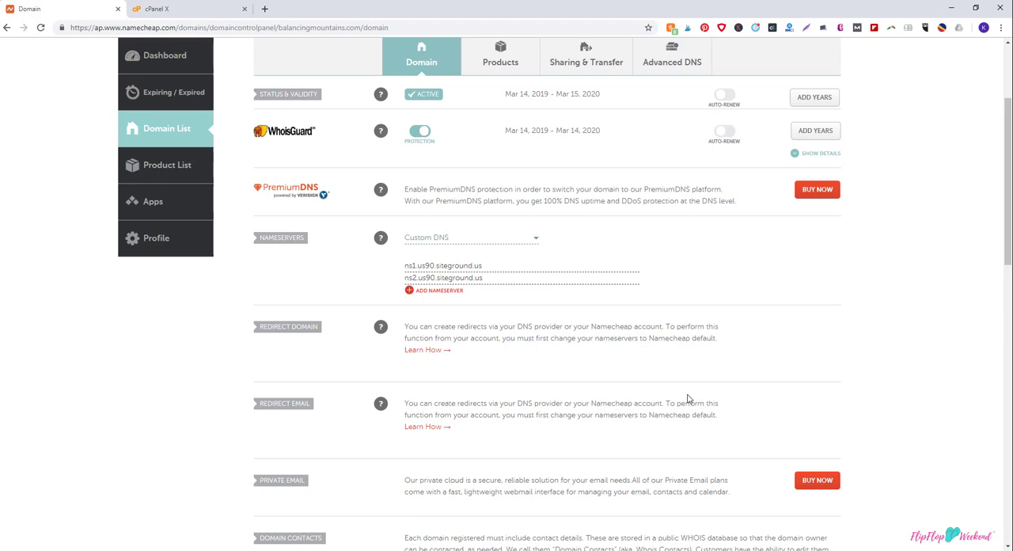
pyautogui.scroll(2, 687, 400)
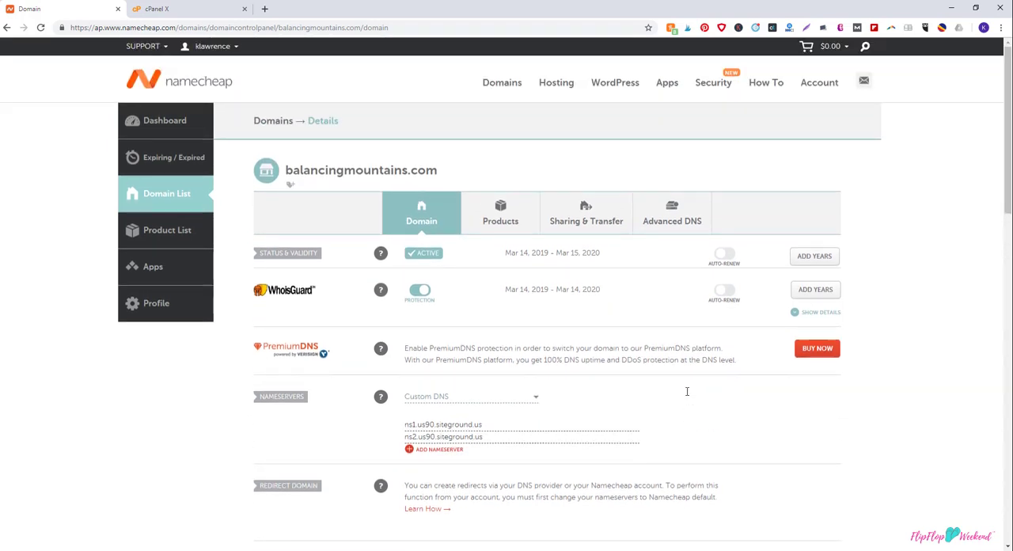
# Step: Open Addon Domains in SiteGround's cPanel and fill in flipflopweekend.com as the new domain name
pyautogui.click(190, 8)
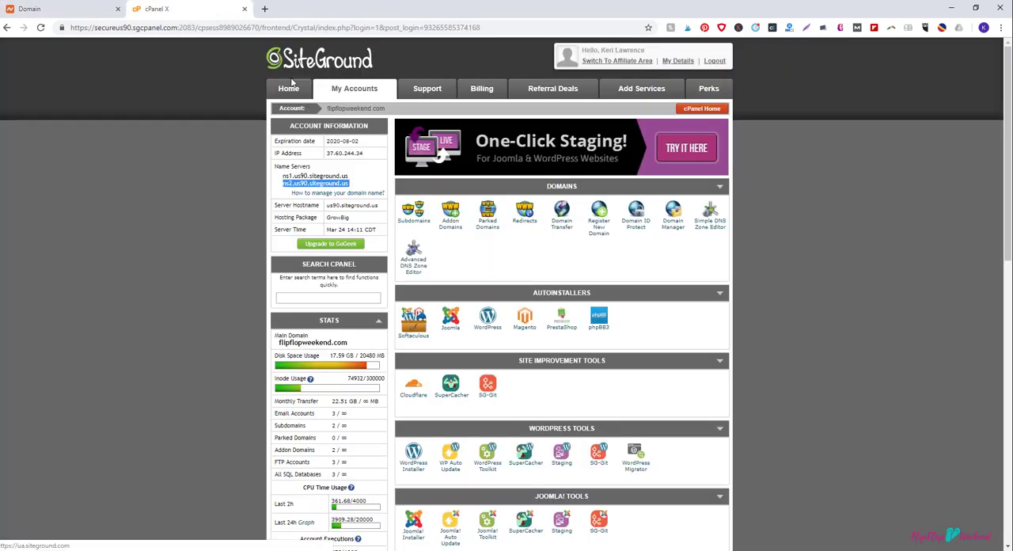
pyautogui.click(457, 229)
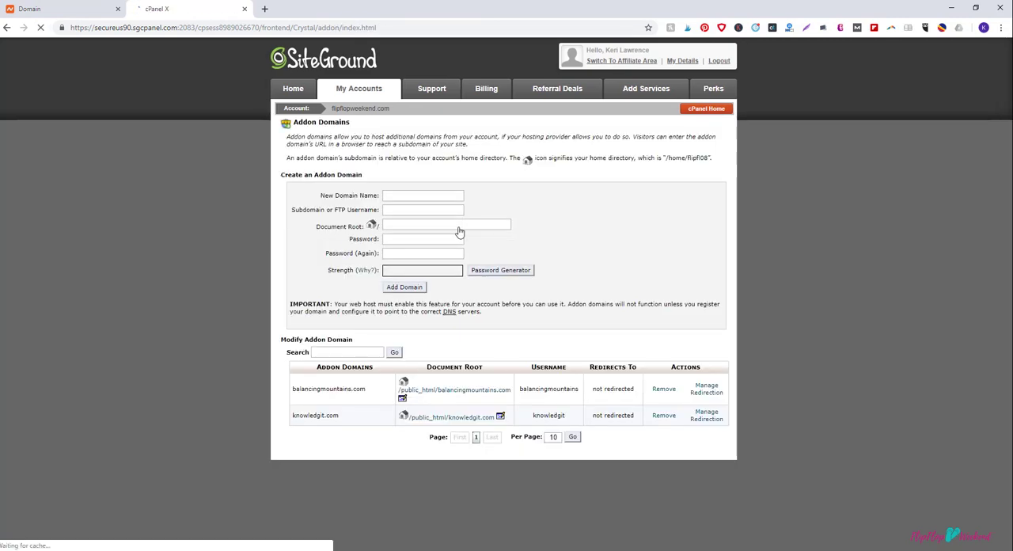
pyautogui.click(409, 196)
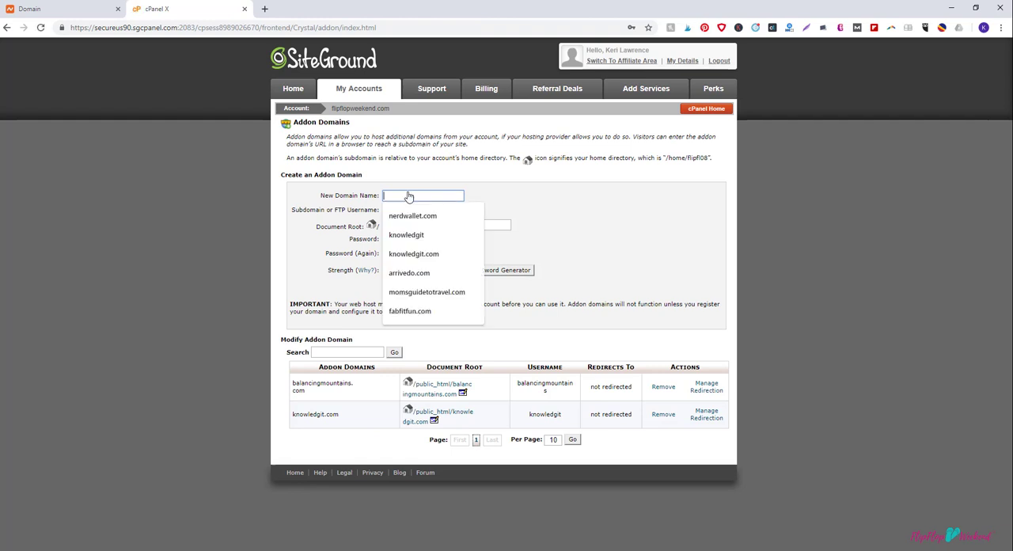
pyautogui.click(536, 226)
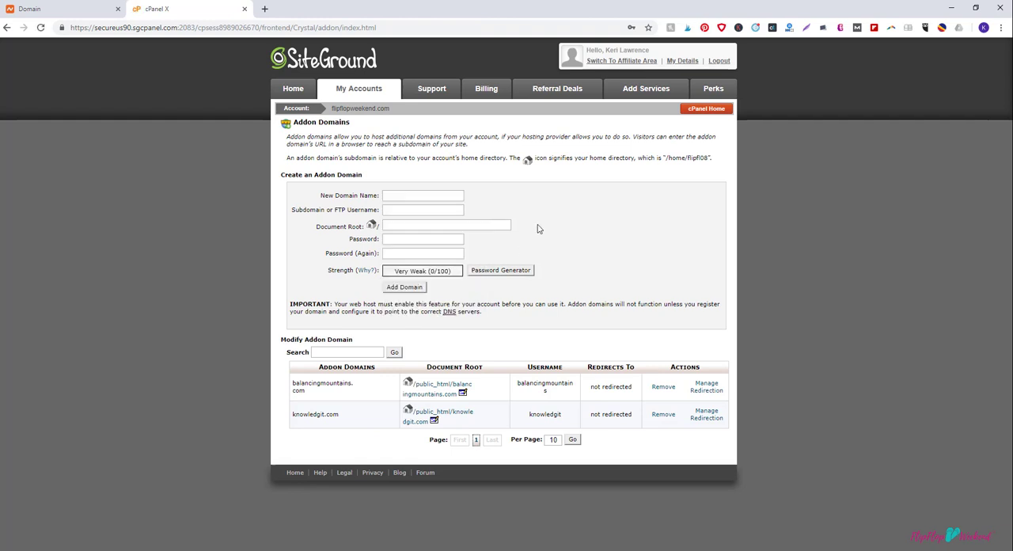
pyautogui.click(422, 198)
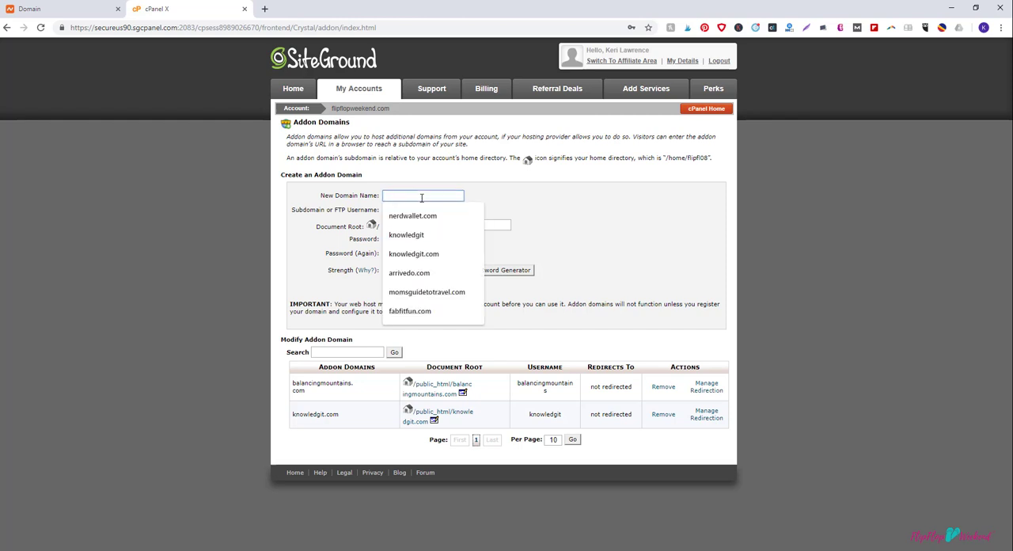
pyautogui.write('flipflop')
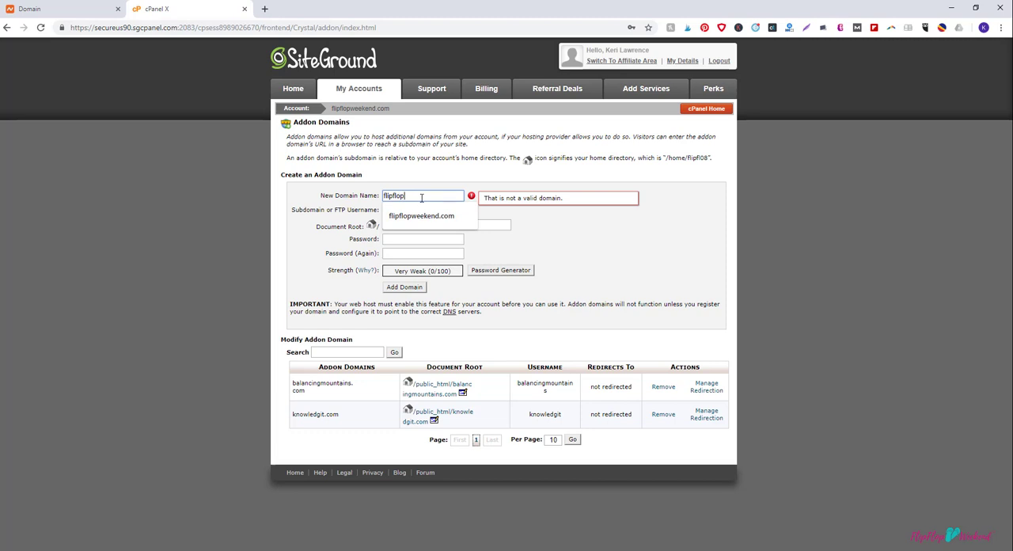
pyautogui.write('weekend.com')
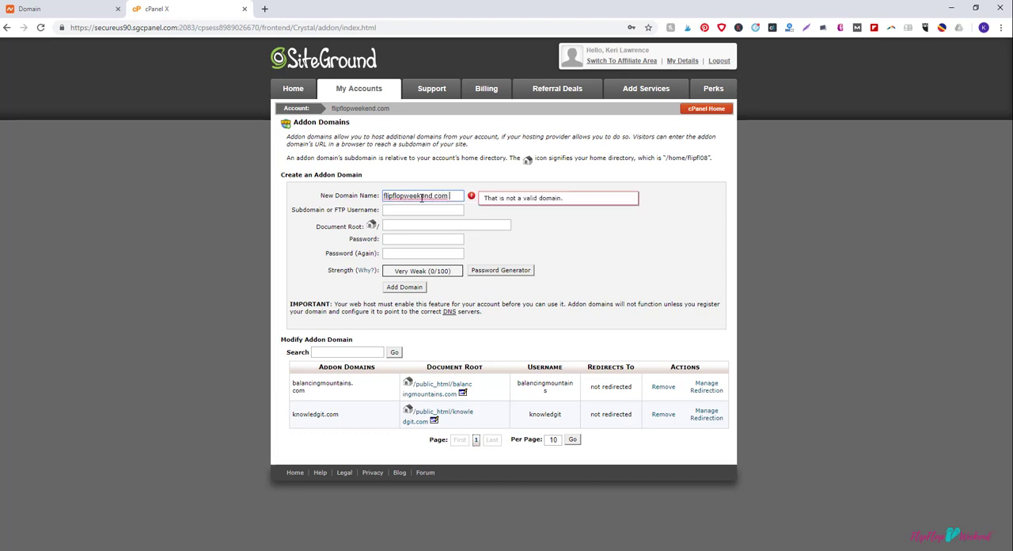
pyautogui.press('BackSpace')
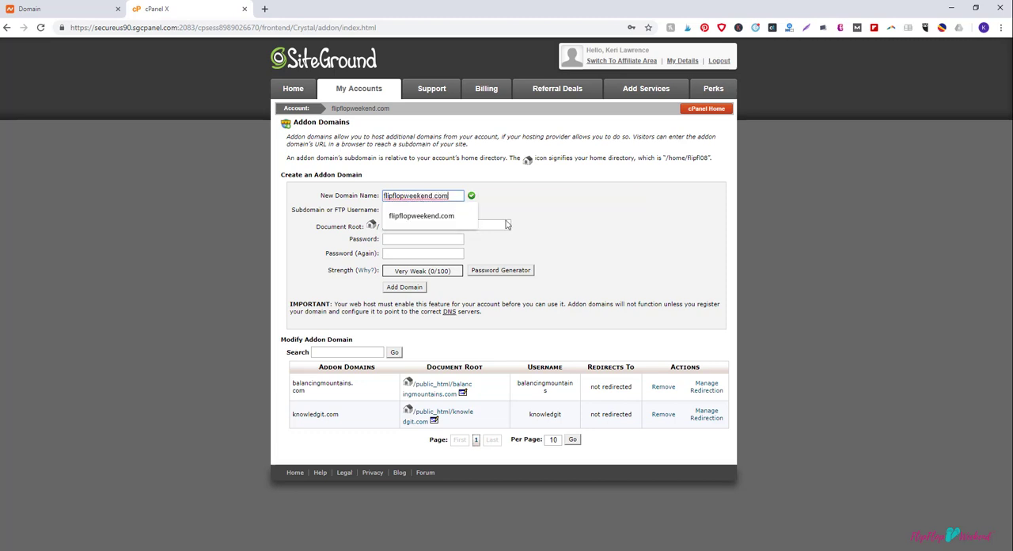
pyautogui.click(543, 204)
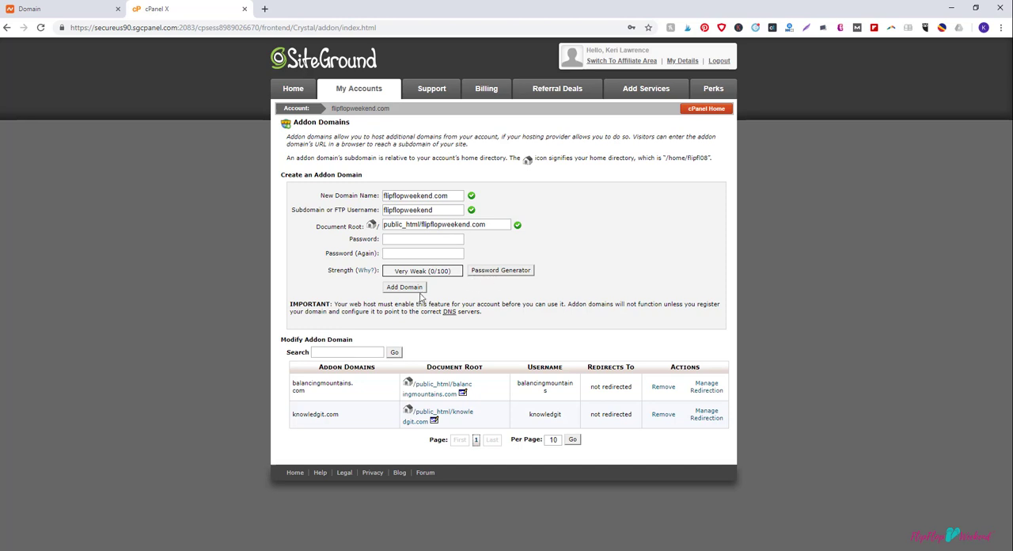
# Step: Go back to the hosting account's cPanel and view the WordPress autoinstaller's overview page
pyautogui.click(307, 90)
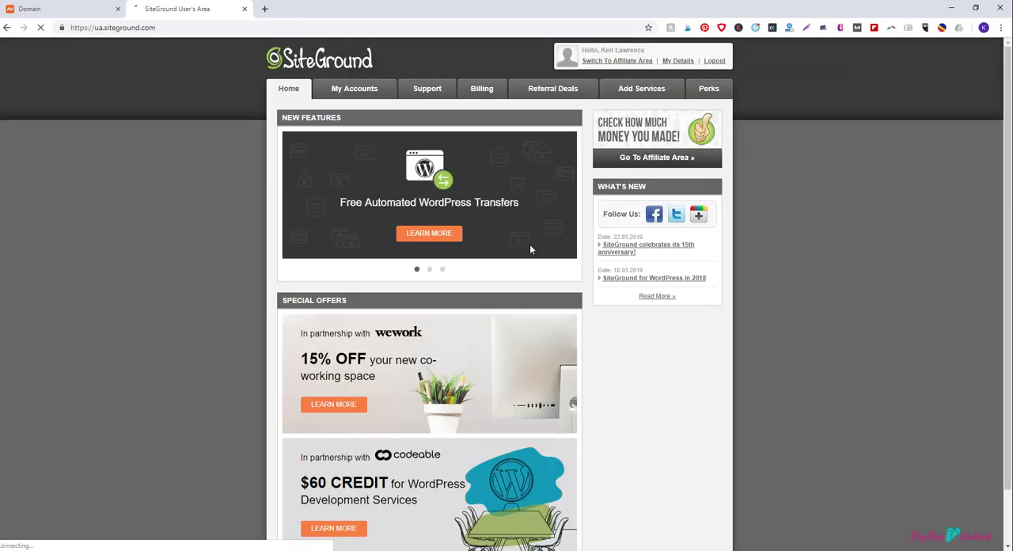
pyautogui.click(347, 93)
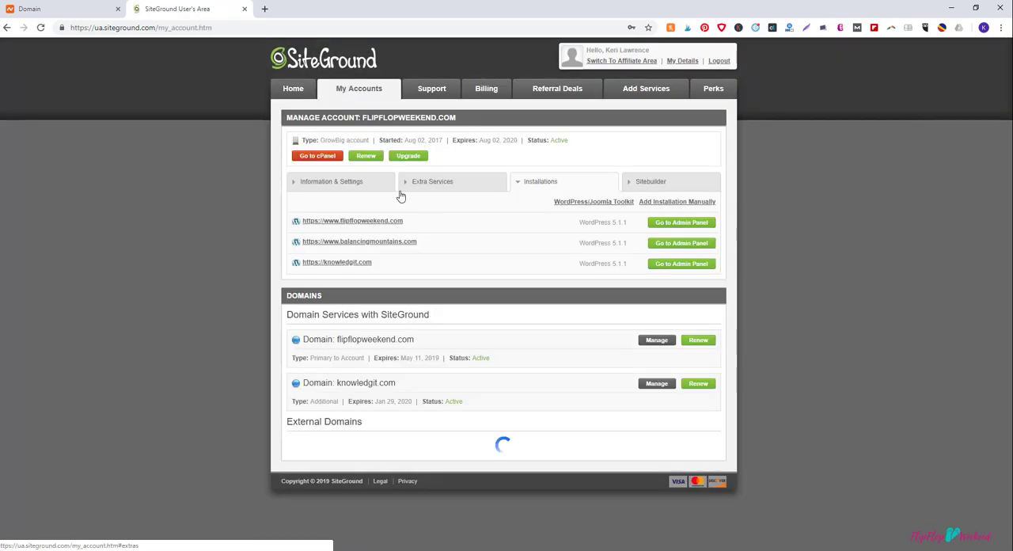
pyautogui.click(317, 156)
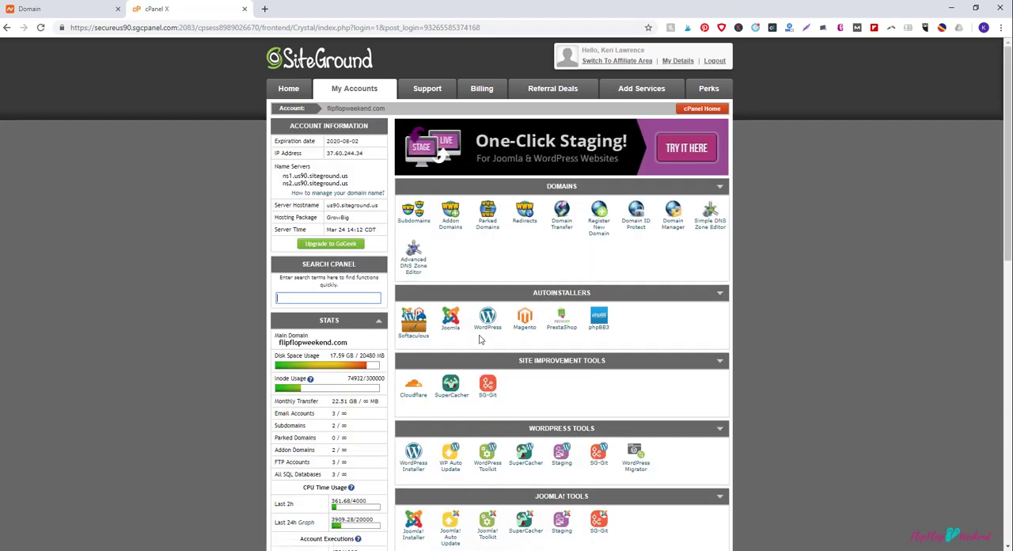
pyautogui.click(485, 318)
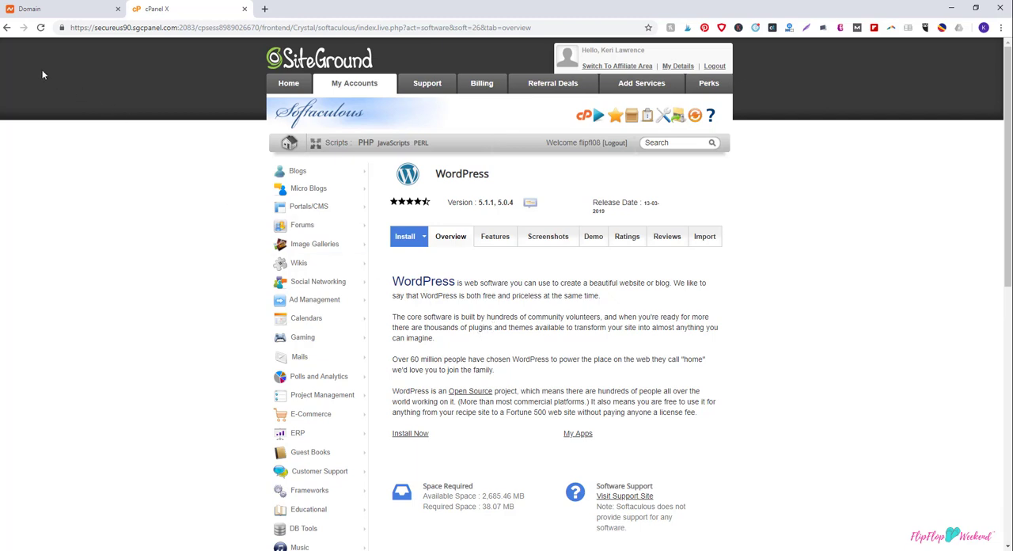
pyautogui.click(7, 28)
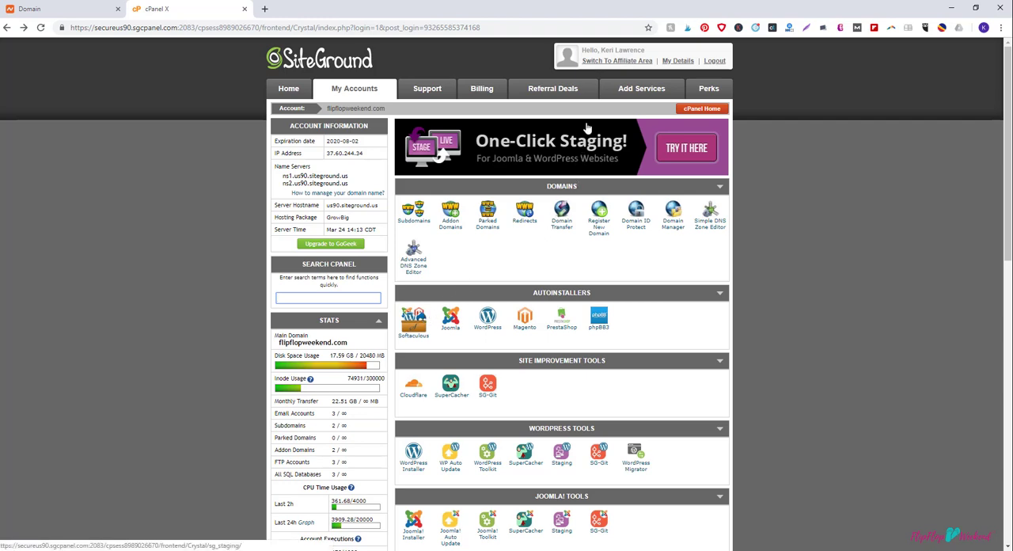
# Step: Look through SiteGround's support page down to the team contact section, and return to the Namecheap domain details
pyautogui.click(412, 96)
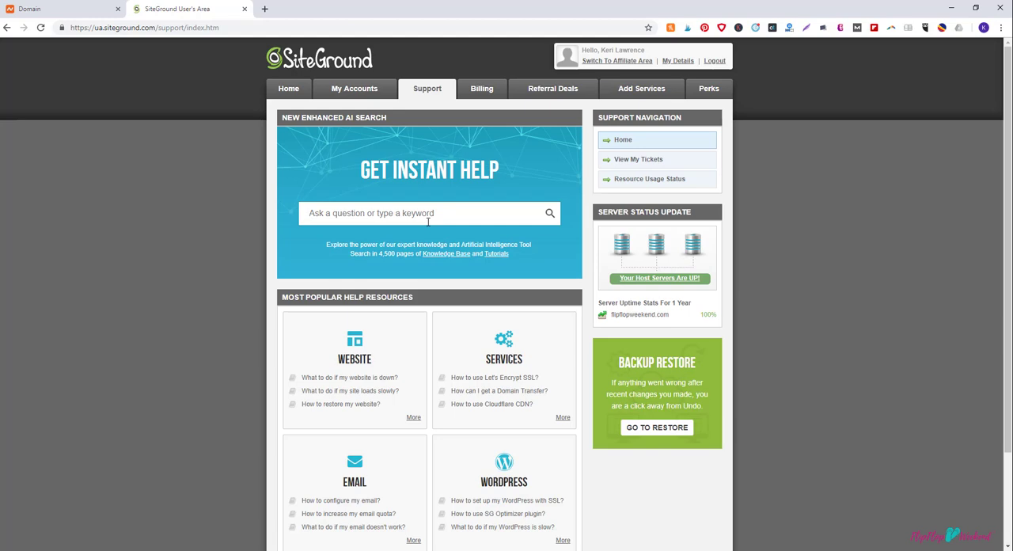
pyautogui.scroll(-3, 559, 333)
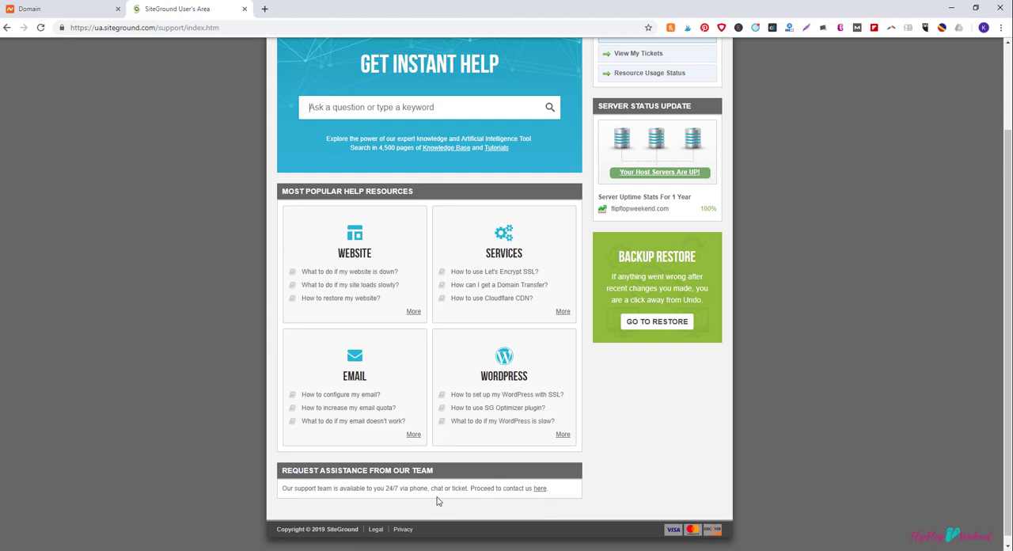
pyautogui.scroll(3, 439, 331)
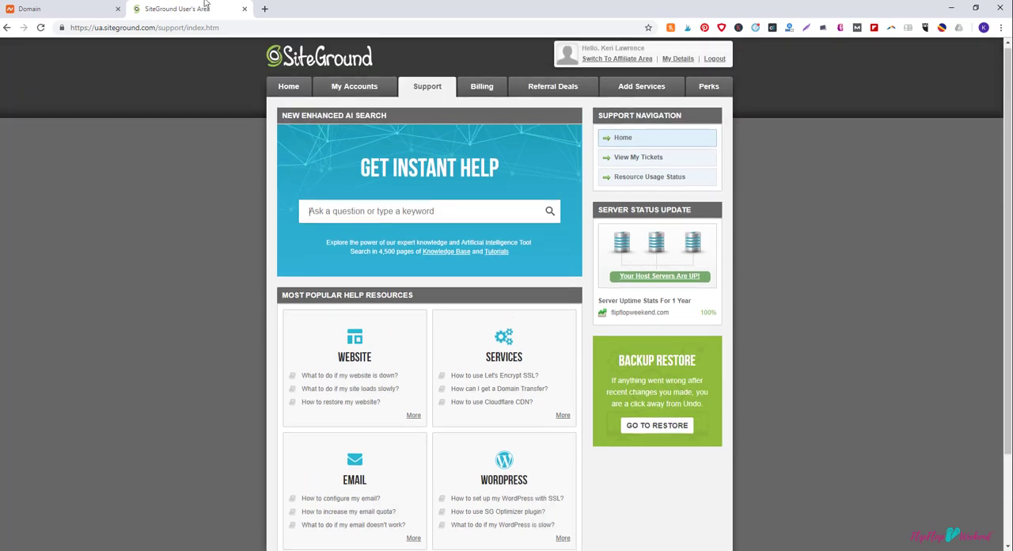
pyautogui.click(77, 10)
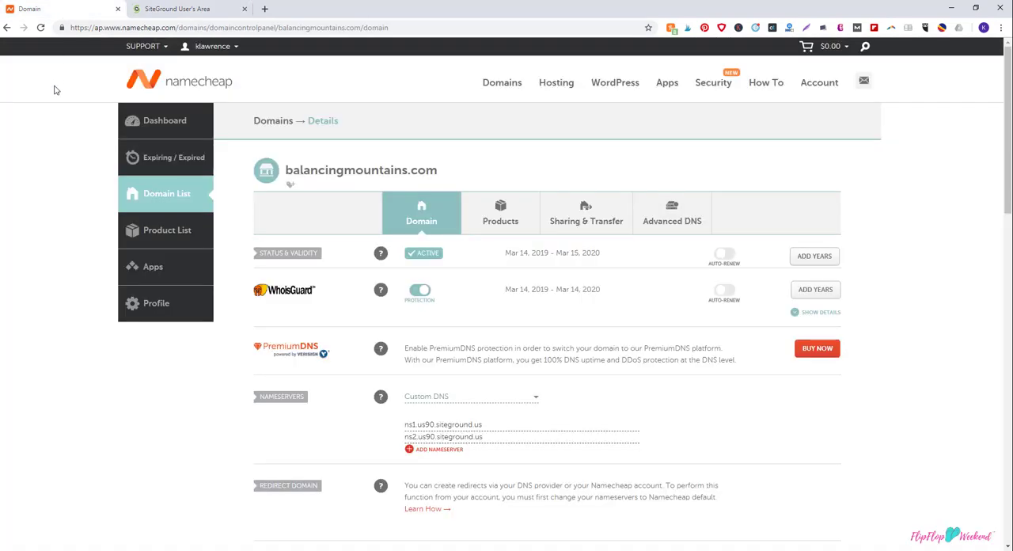